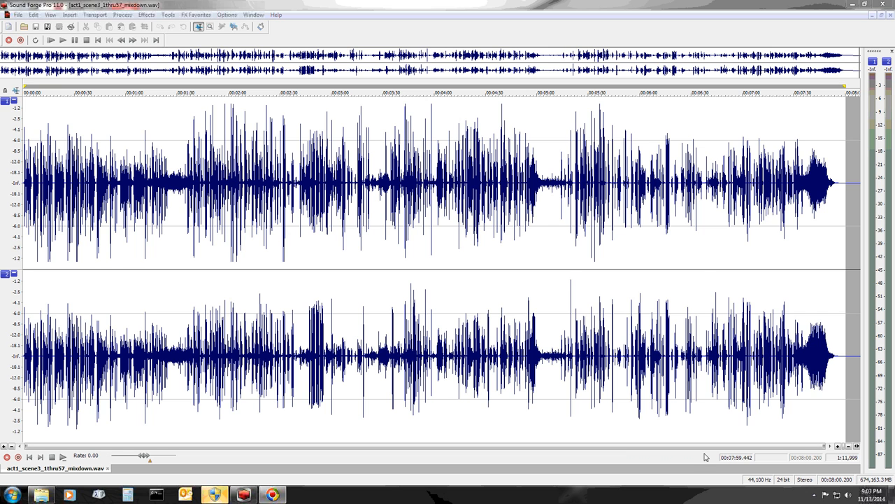
Measure the leading silence by placing the cursor where the first spoken sound begins in the file.
{"action": "left_click", "coordinate": [838, 447]}
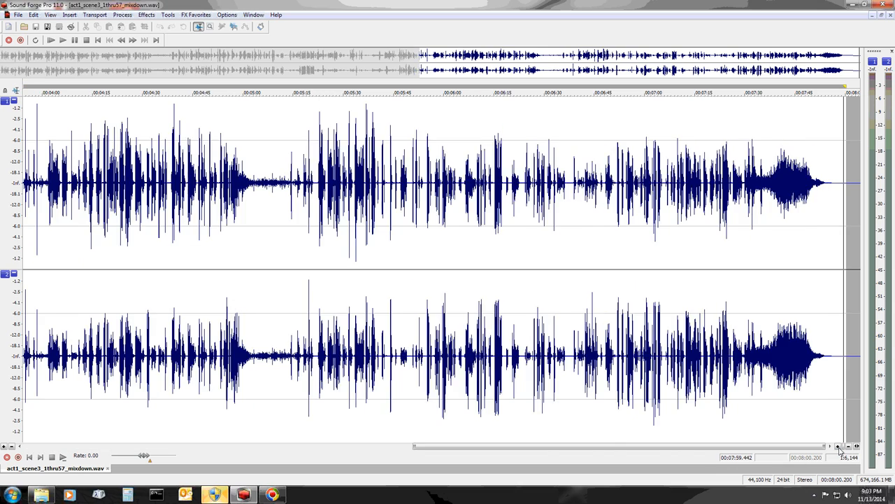
{"action": "left_click", "coordinate": [838, 447]}
{"action": "left_click", "coordinate": [838, 447]}
{"action": "left_click_drag", "start_coordinate": [804, 448], "coordinate": [85, 454]}
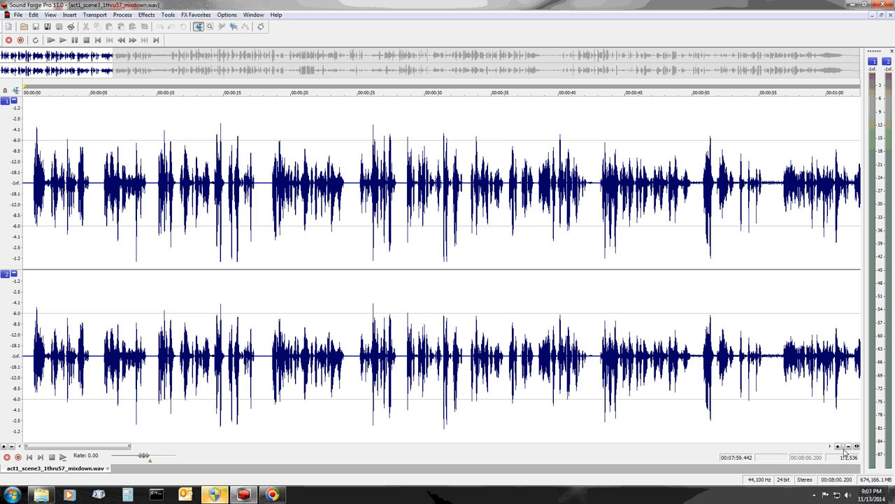
{"action": "left_click", "coordinate": [839, 446]}
{"action": "left_click", "coordinate": [838, 446]}
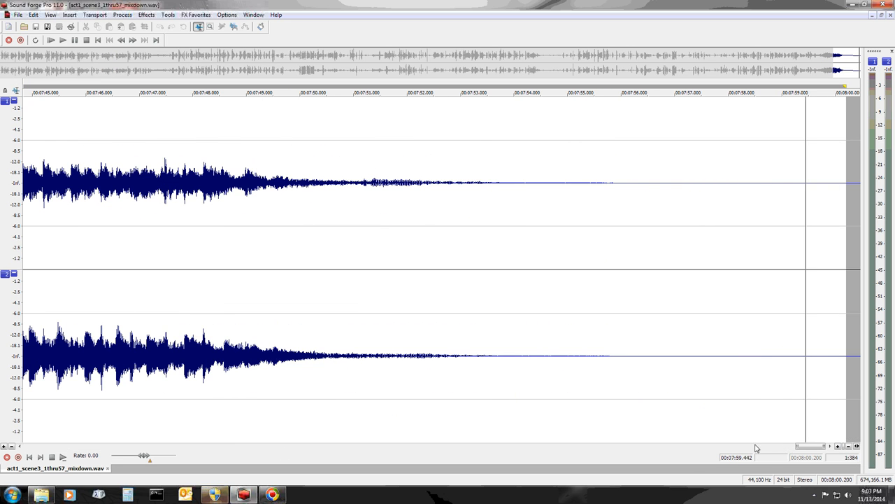
{"action": "left_click_drag", "start_coordinate": [801, 447], "coordinate": [35, 451]}
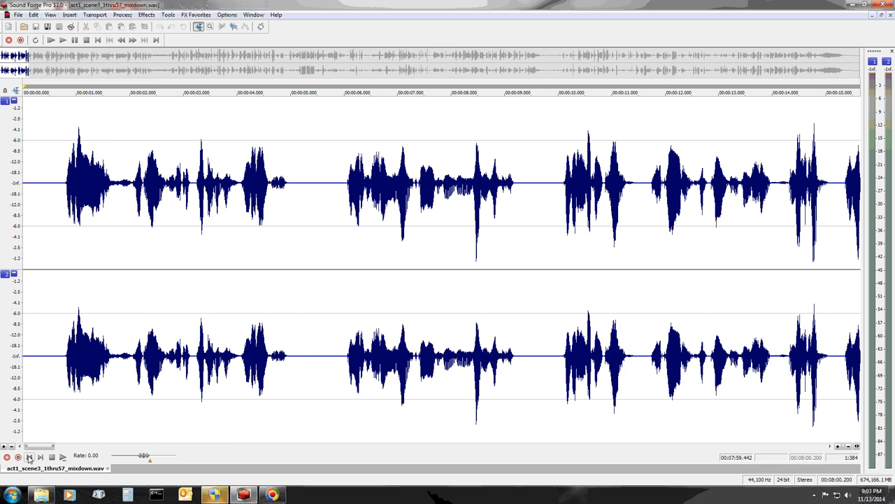
{"action": "left_click", "coordinate": [65, 208]}
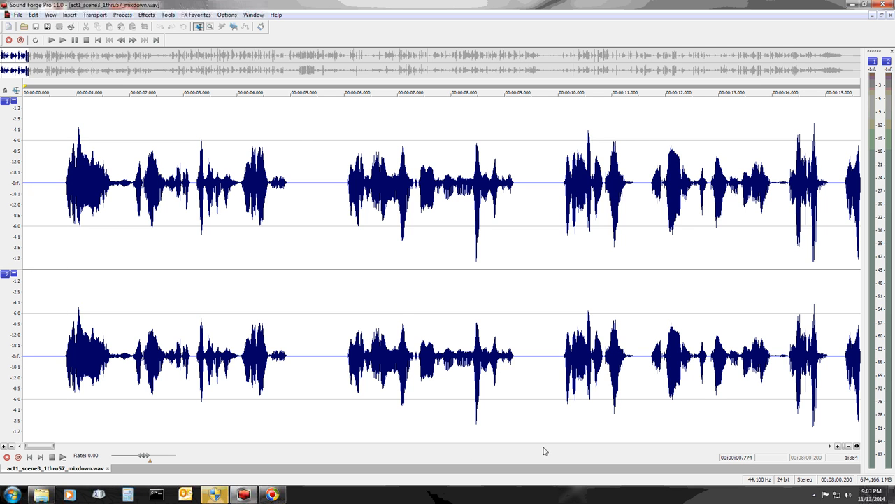
{"action": "left_click", "coordinate": [838, 447]}
{"action": "left_click", "coordinate": [838, 446]}
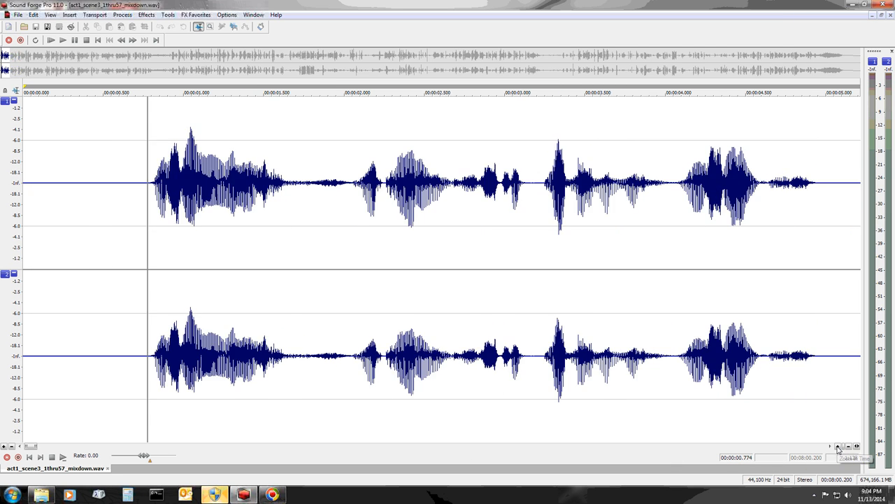
{"action": "left_click", "coordinate": [152, 273]}
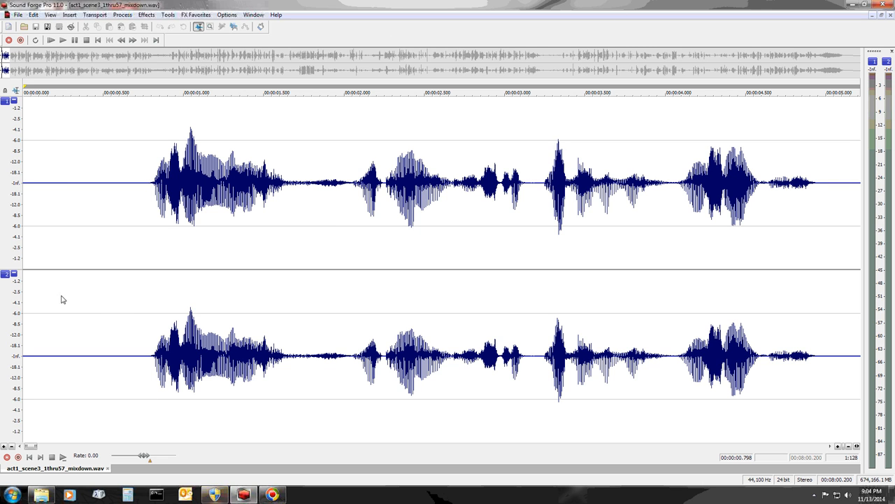
Delete about 0.31 seconds of silence from the very start of the file and check the remaining lead-in.
{"action": "left_click", "coordinate": [60, 275]}
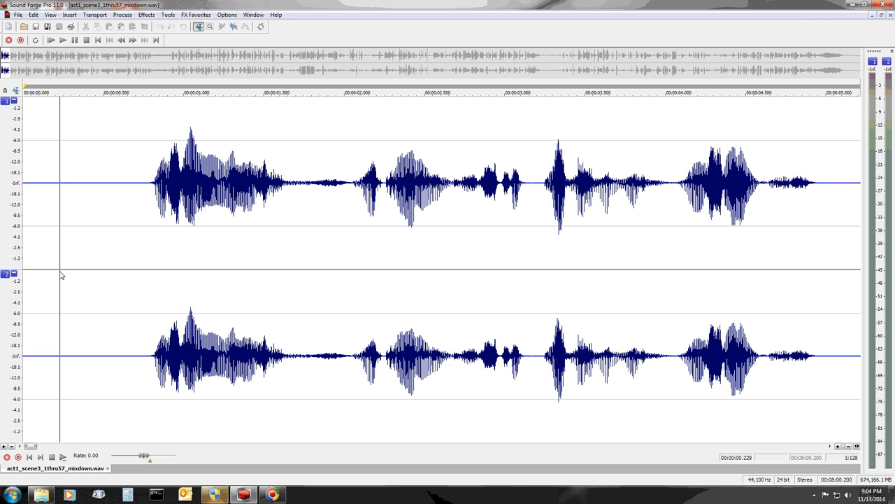
{"action": "left_click", "coordinate": [68, 274]}
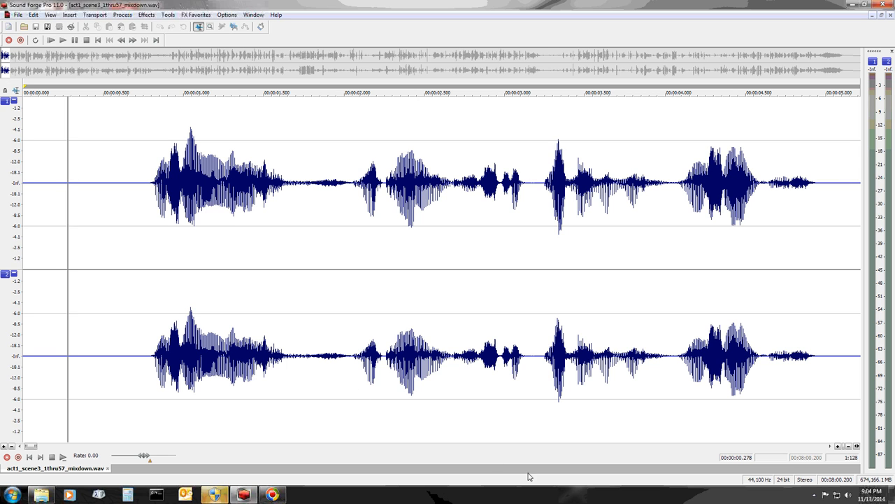
{"action": "left_click", "coordinate": [77, 273]}
{"action": "left_click", "coordinate": [72, 271]}
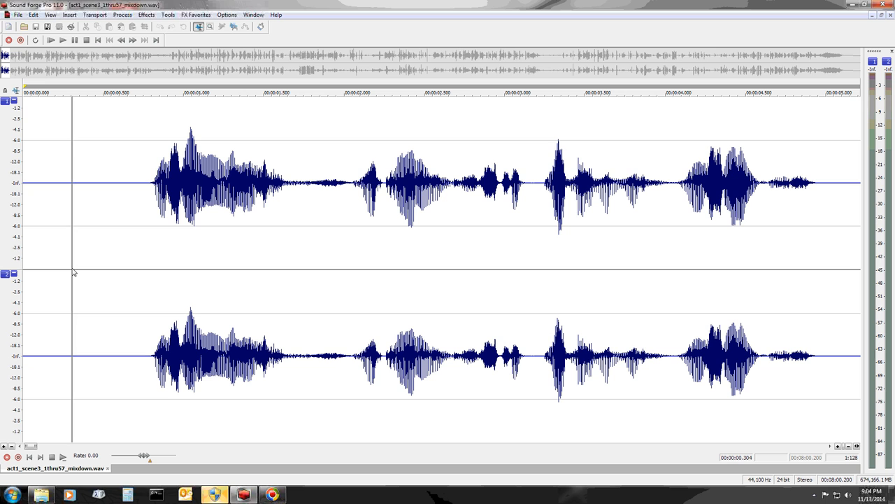
{"action": "left_click", "coordinate": [74, 272]}
{"action": "left_click_drag", "start_coordinate": [75, 272], "coordinate": [21, 273]}
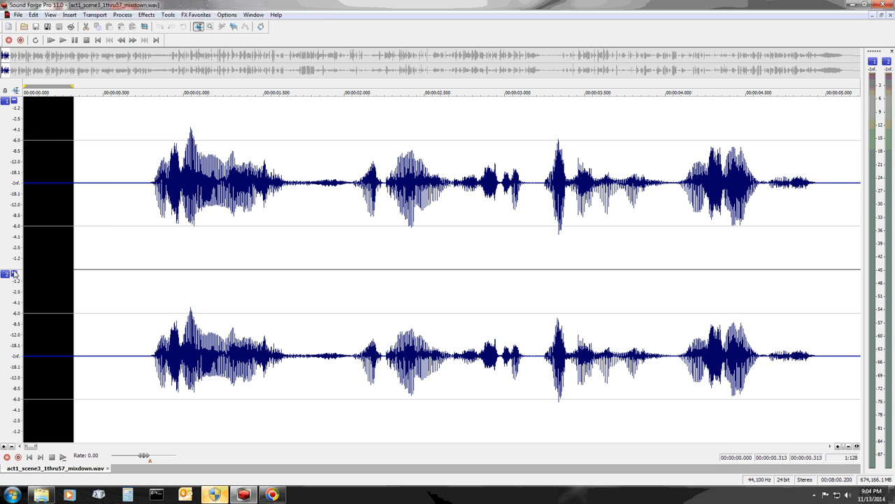
{"action": "key", "text": "Delete"}
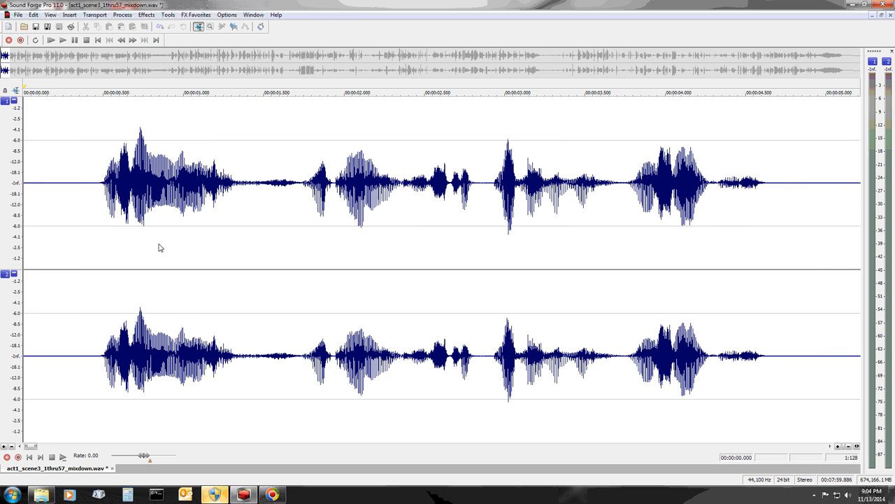
{"action": "left_click", "coordinate": [102, 271]}
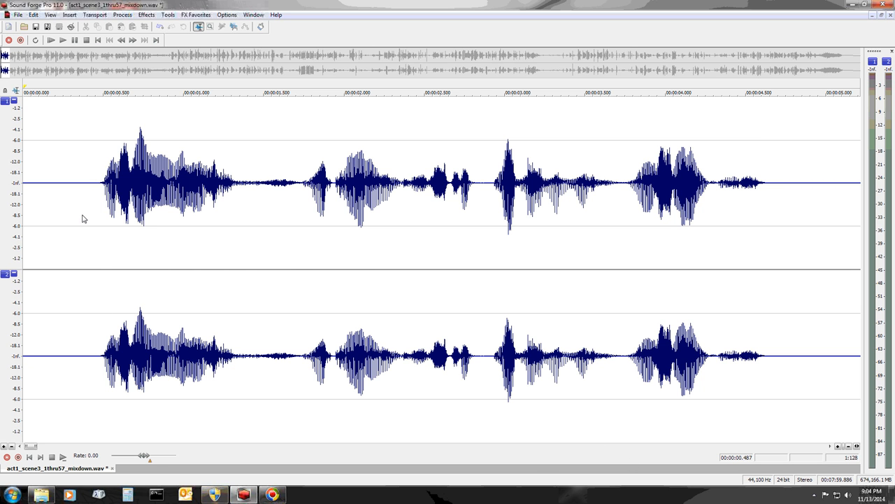
Examine the silence after the closing fade-out and place the cursor at the very end of the file.
{"action": "left_click_drag", "start_coordinate": [29, 449], "coordinate": [832, 444]}
{"action": "left_click", "coordinate": [849, 446]}
{"action": "left_click", "coordinate": [849, 446]}
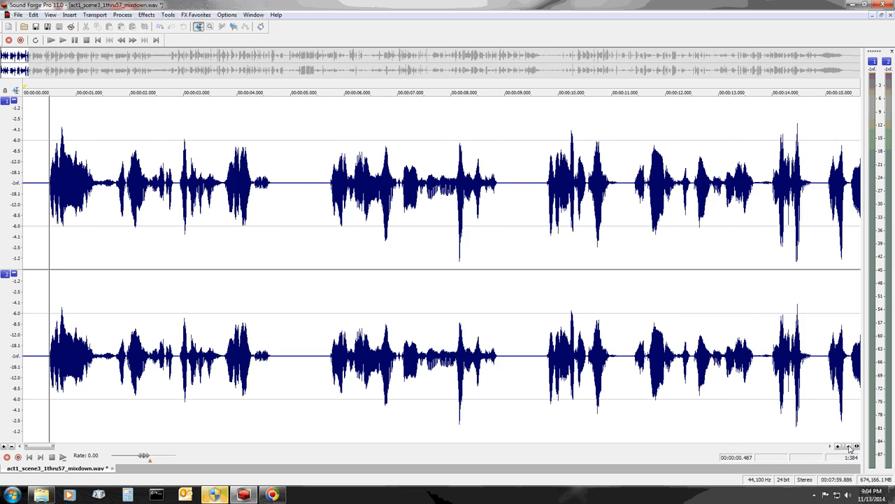
{"action": "left_click", "coordinate": [849, 447]}
{"action": "left_click_drag", "start_coordinate": [47, 452], "coordinate": [811, 449]}
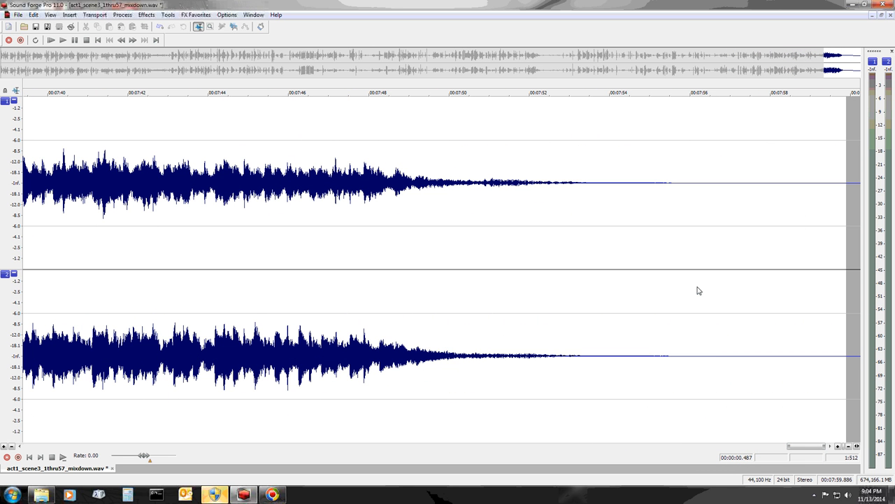
{"action": "left_click", "coordinate": [843, 277]}
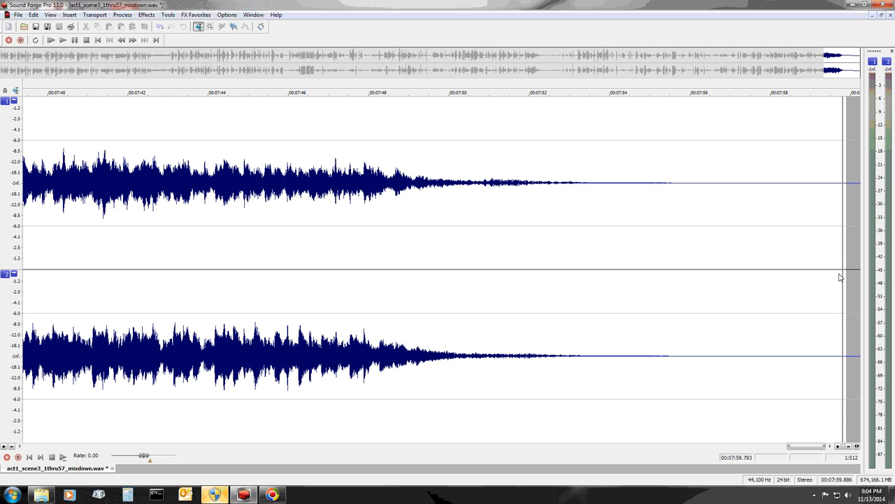
{"action": "left_click", "coordinate": [789, 277]}
{"action": "left_click", "coordinate": [847, 277]}
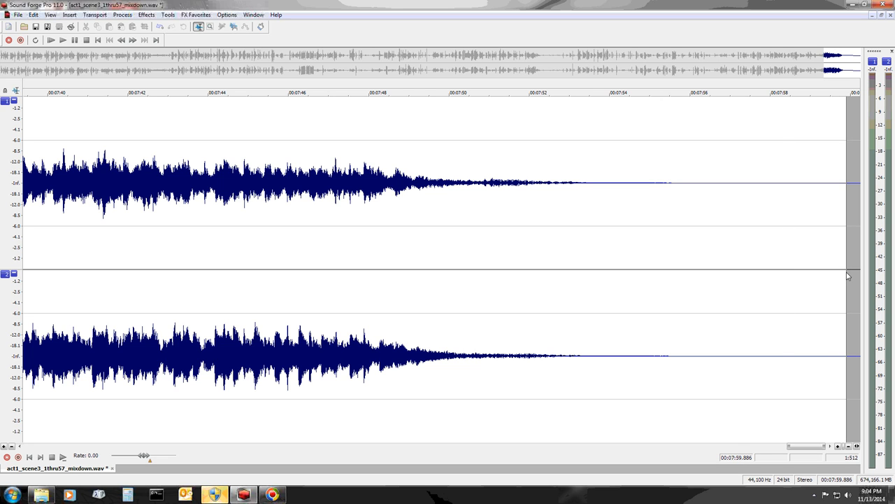
Insert 0.500 seconds of silence at the end of the file and return to the full waveform view.
{"action": "left_click", "coordinate": [69, 15]}
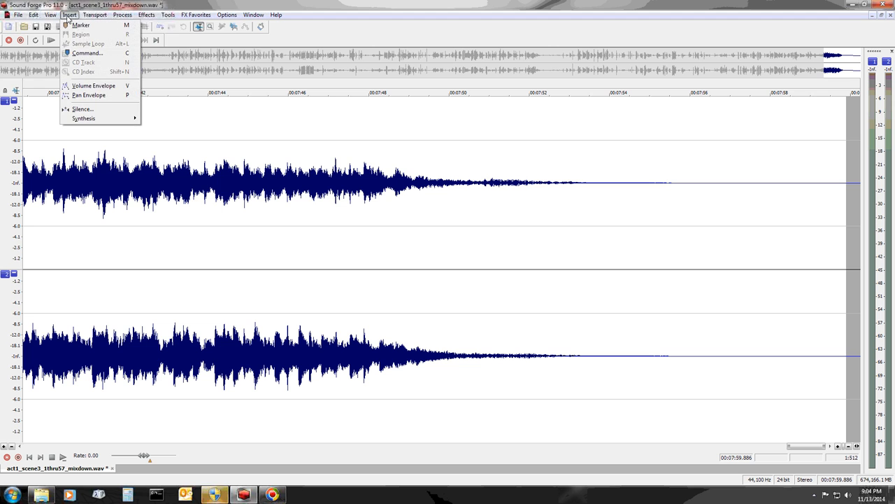
{"action": "left_click", "coordinate": [82, 109]}
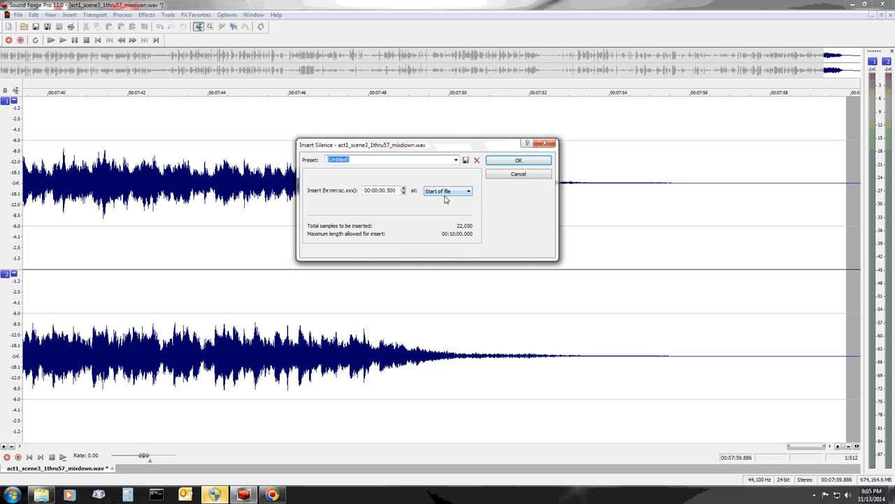
{"action": "left_click", "coordinate": [468, 193]}
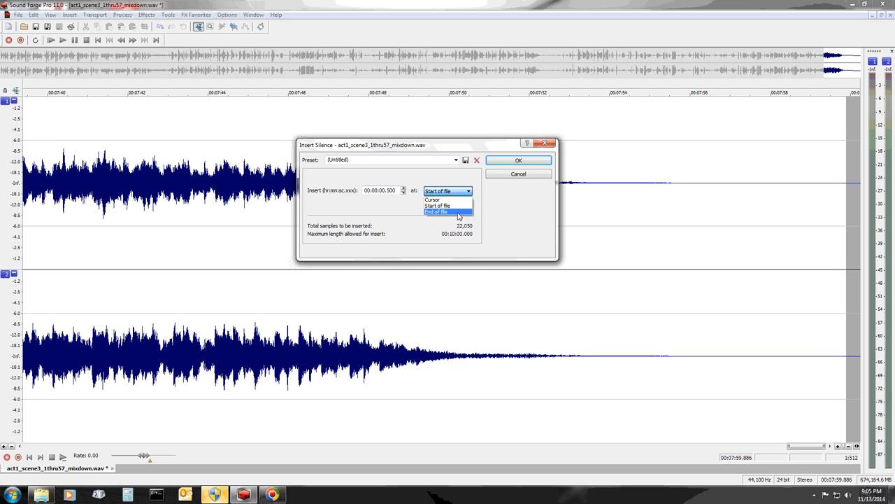
{"action": "left_click", "coordinate": [458, 211]}
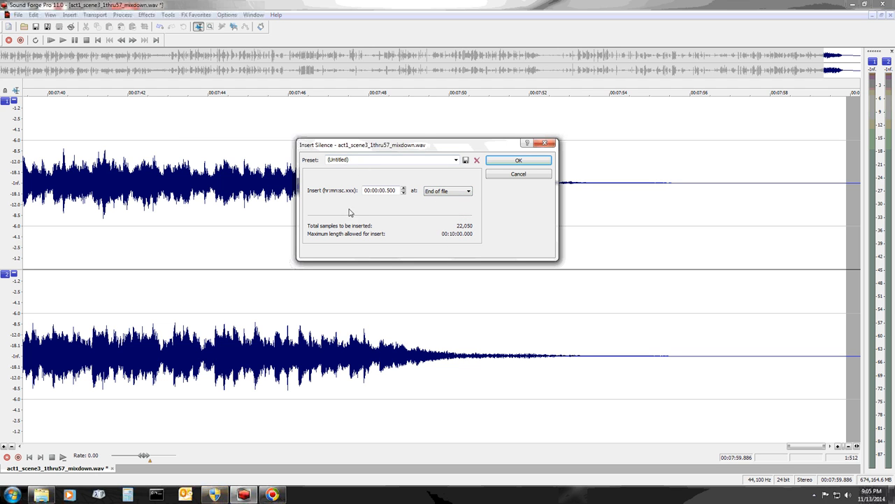
{"action": "left_click", "coordinate": [507, 162]}
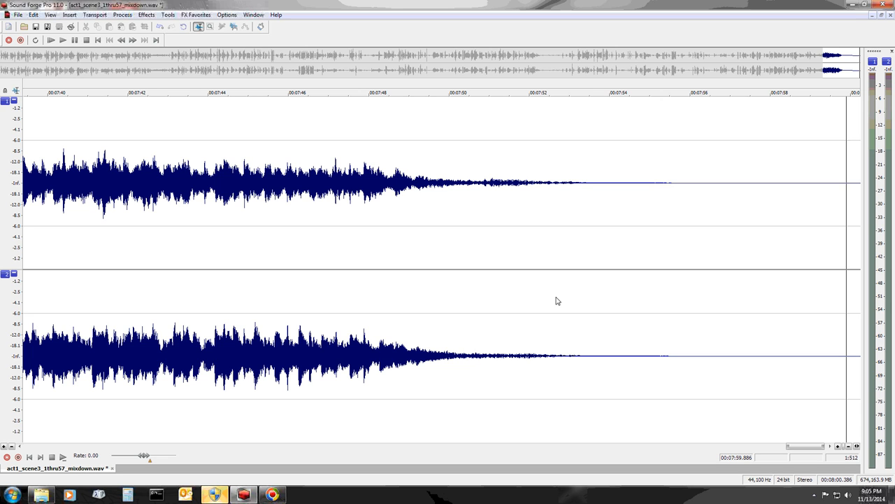
{"action": "left_click", "coordinate": [850, 448]}
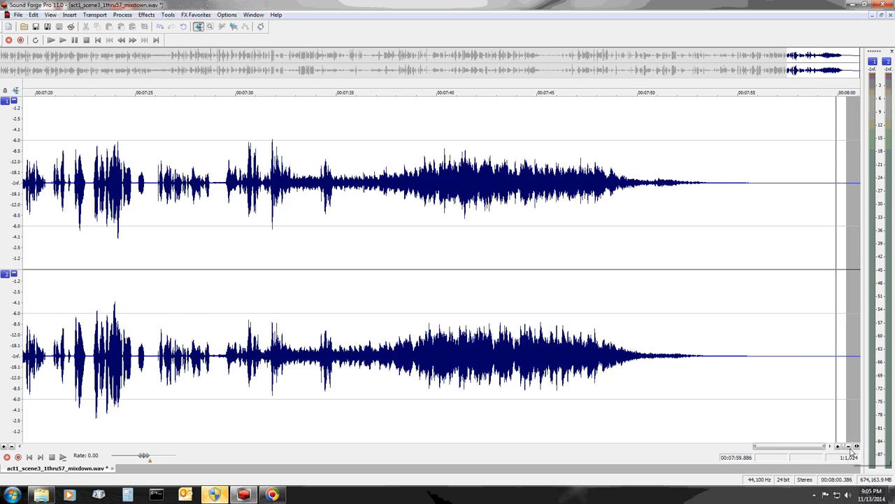
{"action": "left_click", "coordinate": [850, 448]}
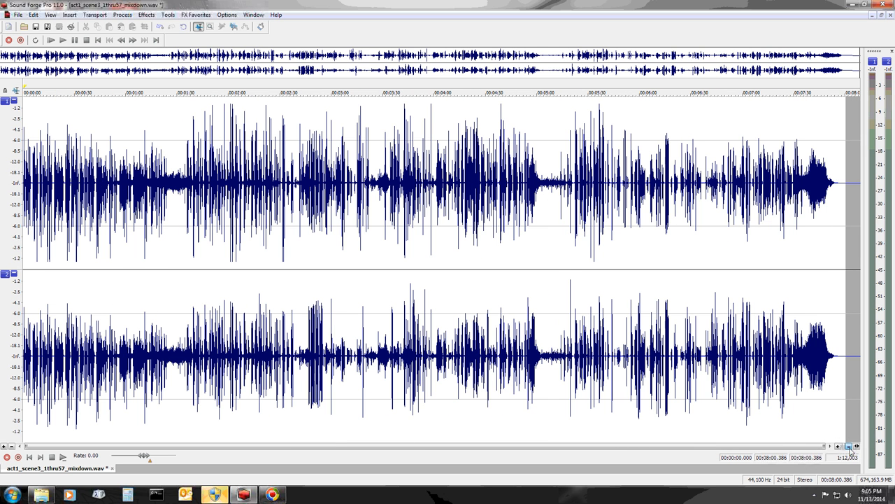